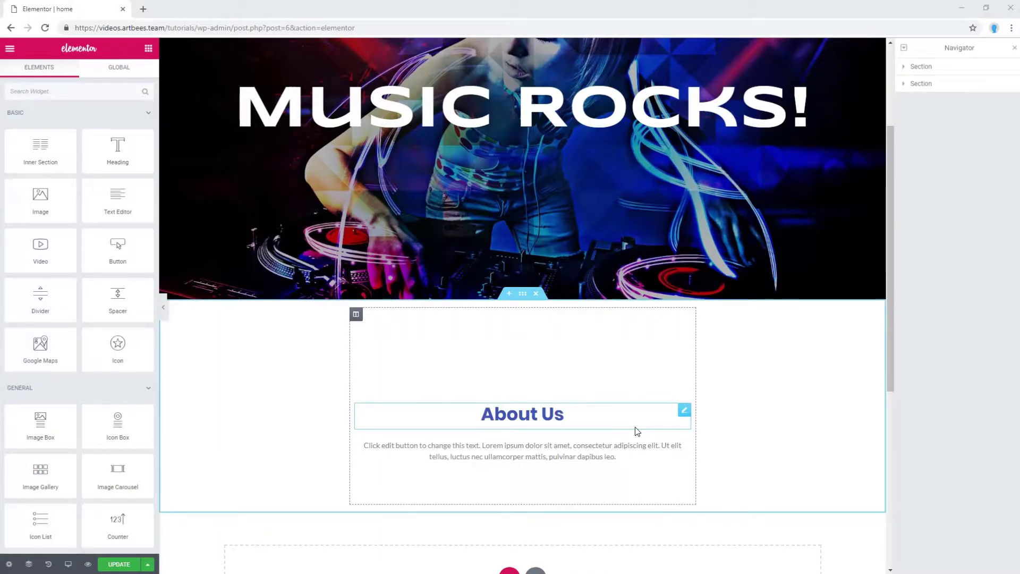
- Show the Box Shadow controls under the About Us heading's Advanced > Border settings
{"action": "left_click", "coordinate": [685, 410]}
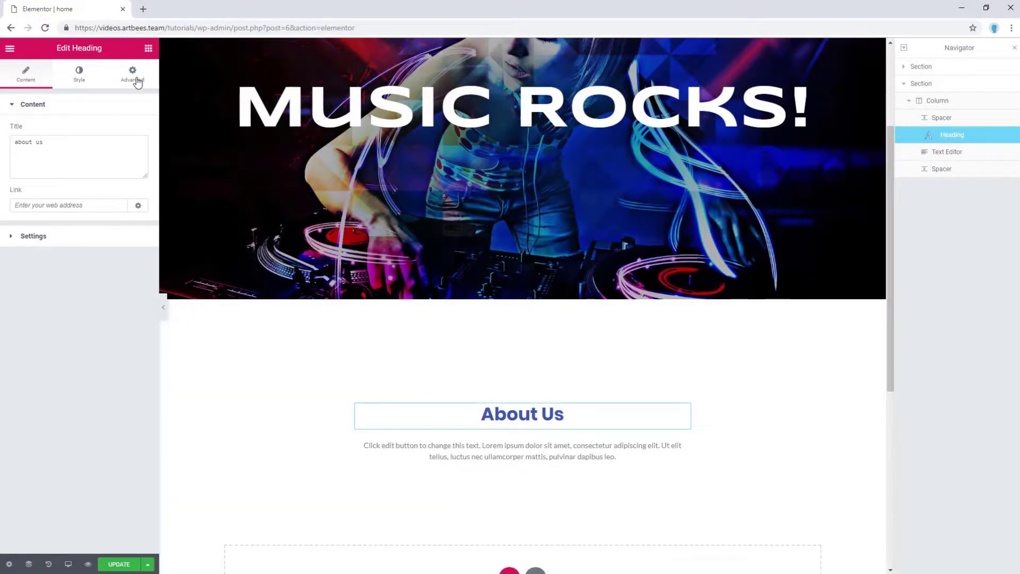
{"action": "left_click", "coordinate": [132, 73]}
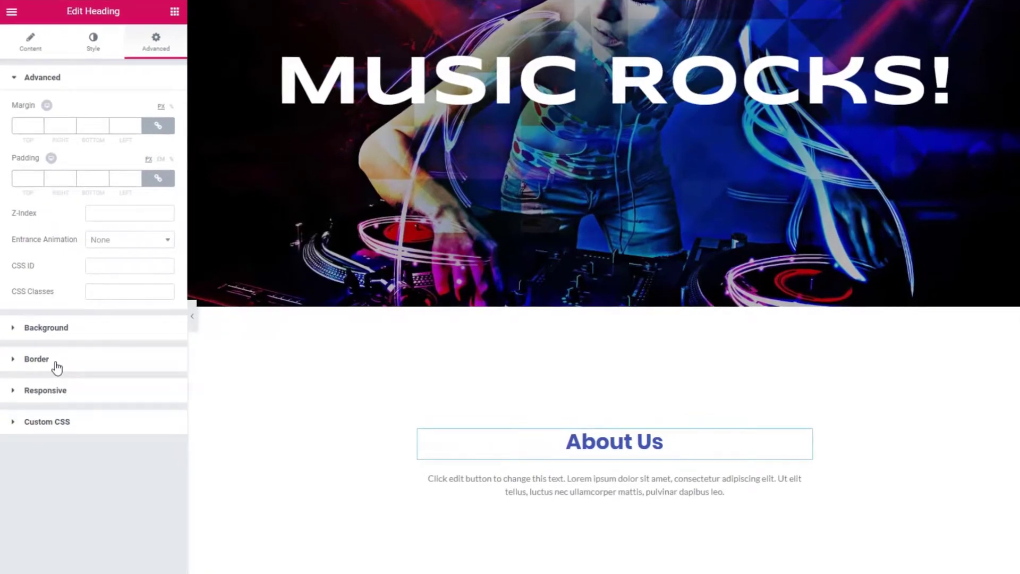
{"action": "left_click", "coordinate": [37, 358]}
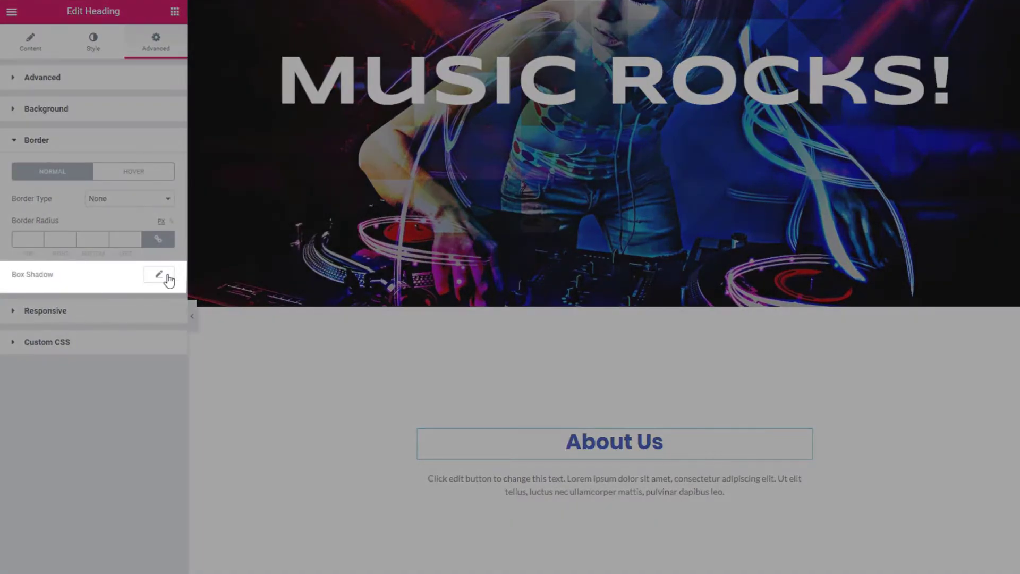
{"action": "left_click", "coordinate": [161, 277]}
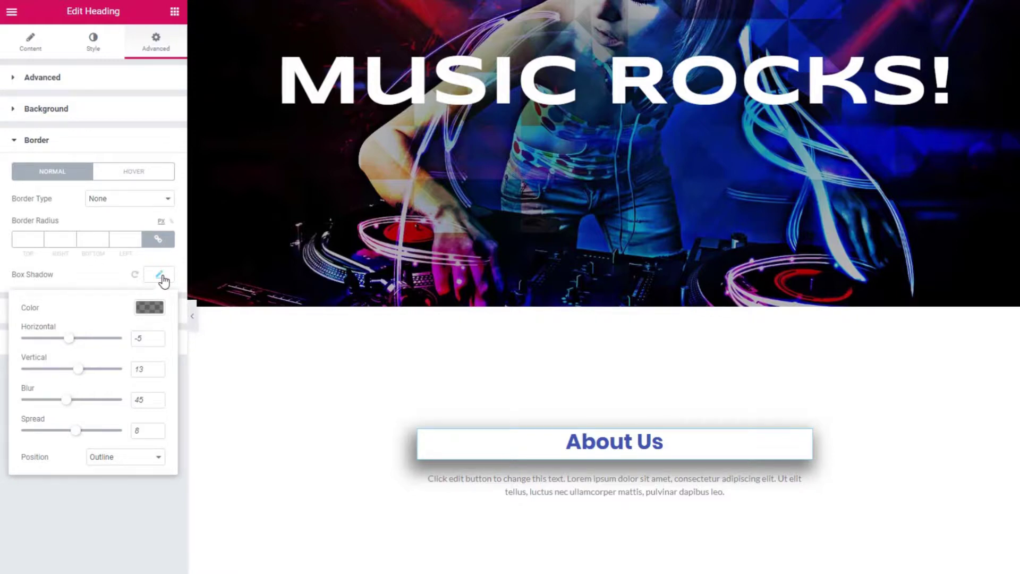
- Change the heading's shadow colour to the blue swatch
{"action": "left_click", "coordinate": [150, 307]}
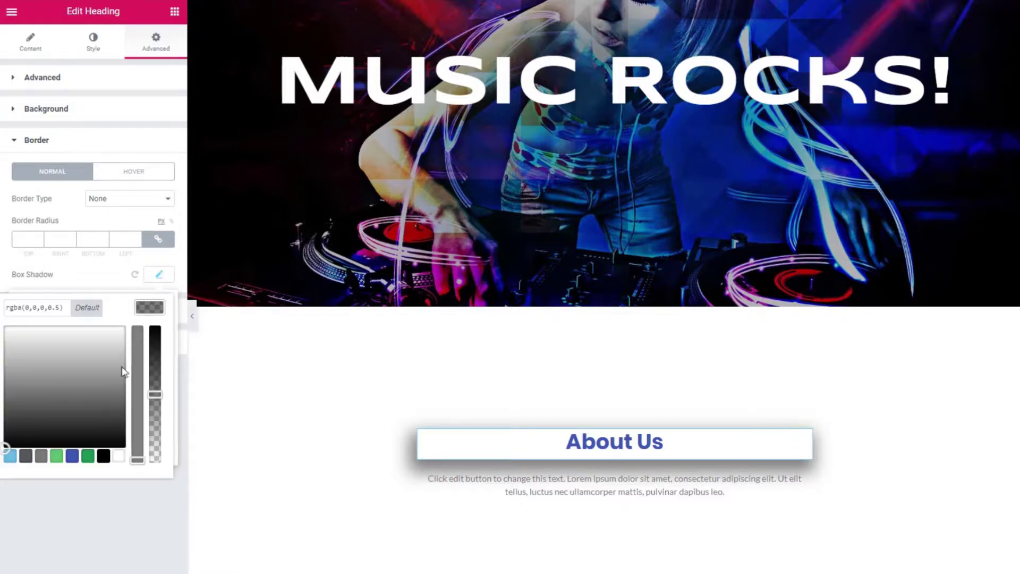
{"action": "left_click", "coordinate": [56, 456]}
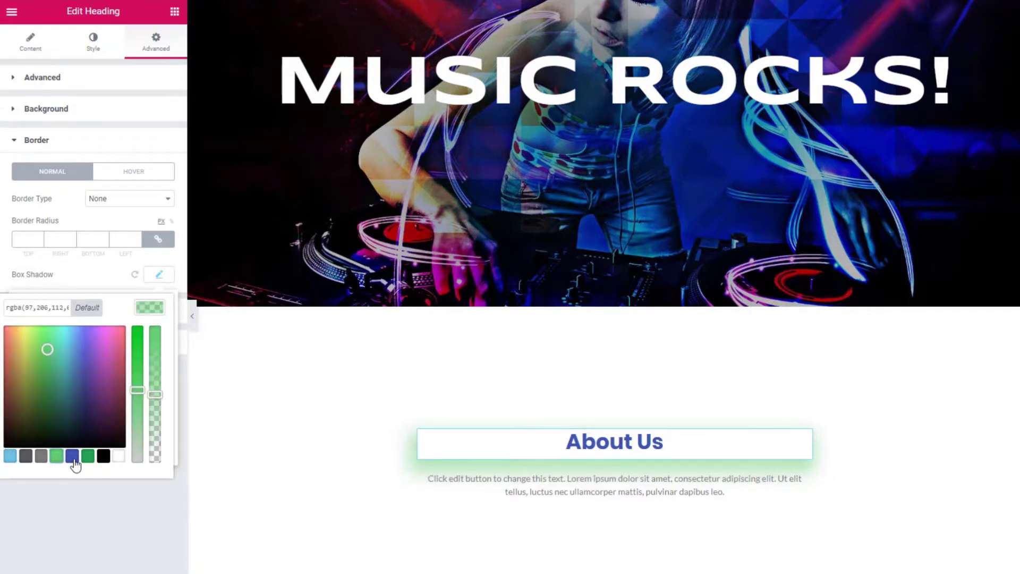
{"action": "left_click", "coordinate": [73, 455]}
{"action": "left_click", "coordinate": [151, 313]}
- Keep the shadow position at Outline and shift it left to horizontal -31
{"action": "left_click", "coordinate": [123, 456]}
{"action": "left_click", "coordinate": [104, 480]}
{"action": "left_click", "coordinate": [119, 458]}
{"action": "left_click", "coordinate": [103, 474]}
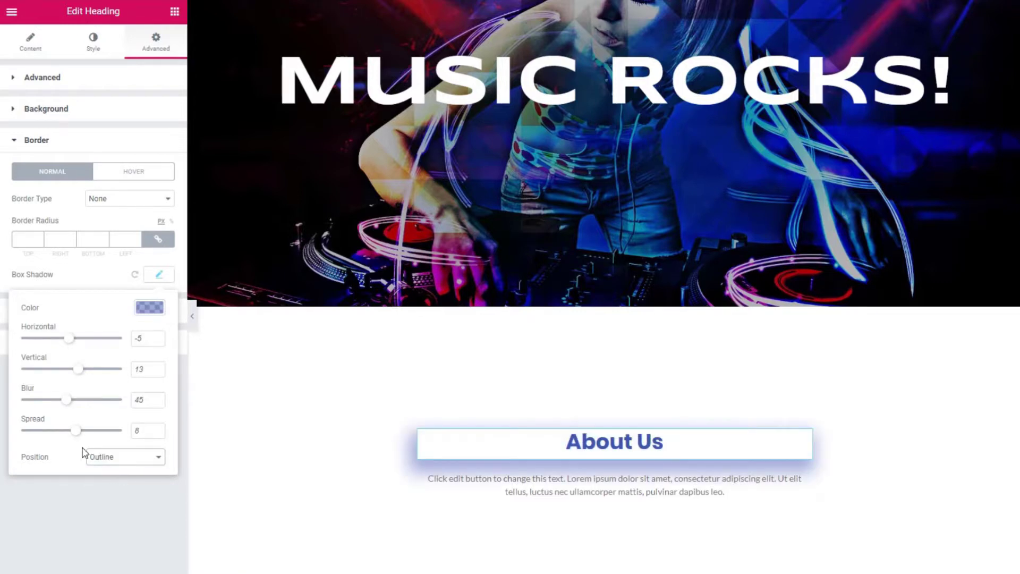
{"action": "mouse_move", "coordinate": [72, 340]}
{"action": "left_mouse_down"}
{"action": "mouse_move", "coordinate": [59, 341]}
{"action": "mouse_move", "coordinate": [81, 372]}
{"action": "left_mouse_up"}
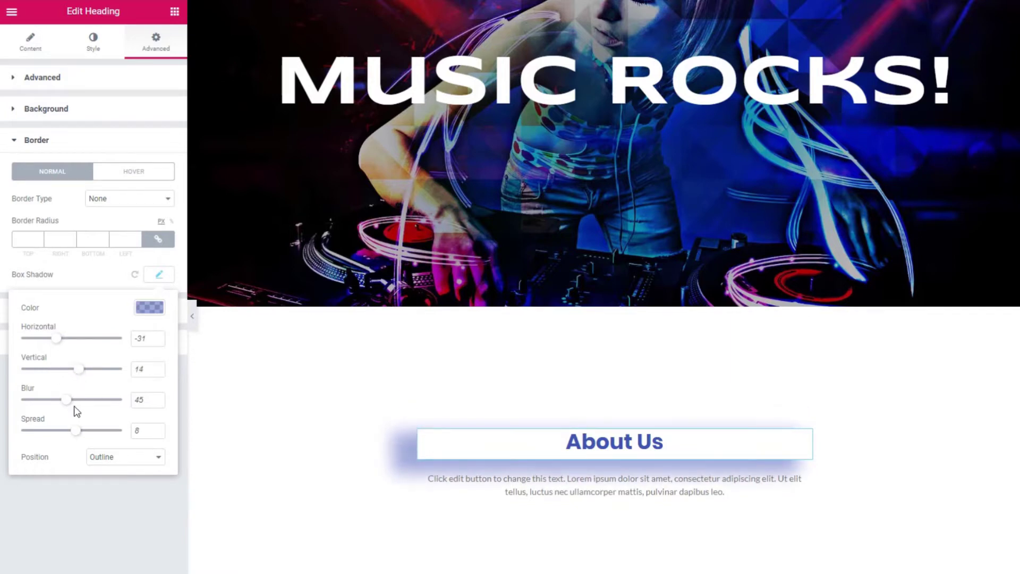
- Raise the shadow blur to 98 and set its spread to -6
{"action": "mouse_move", "coordinate": [72, 400]}
{"action": "left_mouse_down"}
{"action": "mouse_move", "coordinate": [51, 401]}
{"action": "mouse_move", "coordinate": [120, 399]}
{"action": "left_mouse_up"}
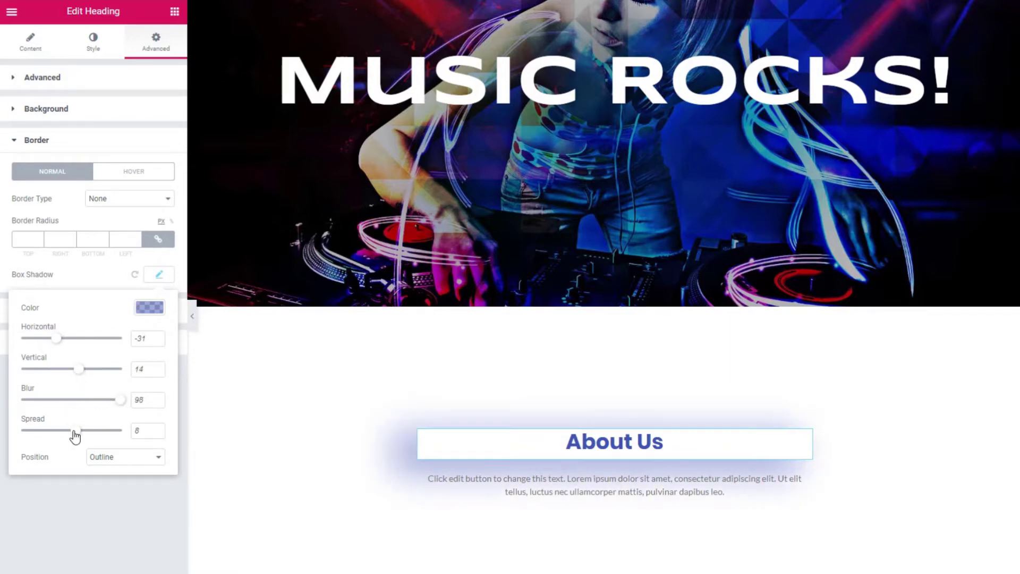
{"action": "mouse_move", "coordinate": [77, 431]}
{"action": "left_mouse_down"}
{"action": "mouse_move", "coordinate": [64, 433]}
{"action": "mouse_move", "coordinate": [82, 435]}
{"action": "left_mouse_up"}
{"action": "left_click_drag", "start_coordinate": [82, 435], "coordinate": [72, 436]}
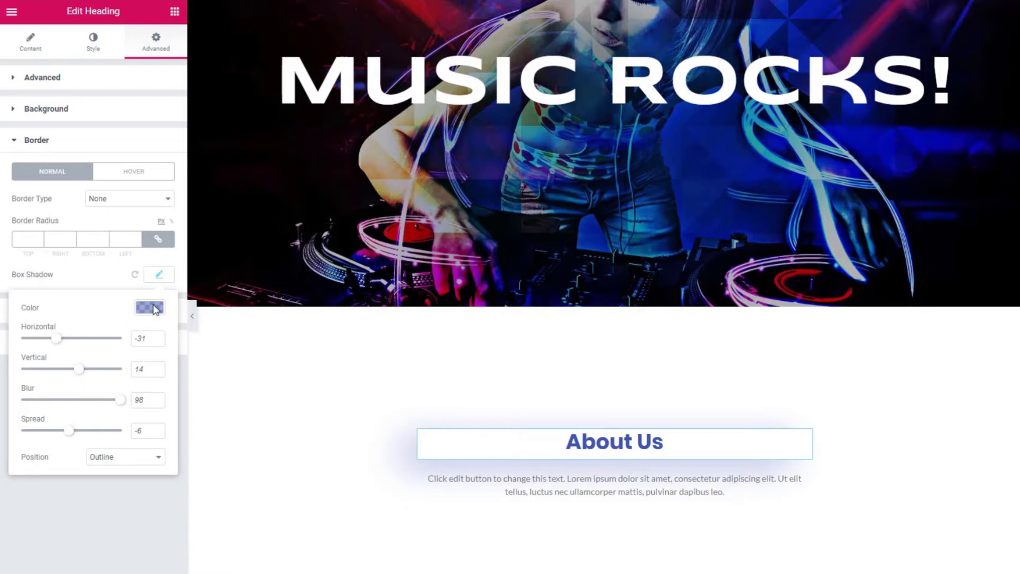
- Make the shadow translucent black and save the page with Update
{"action": "left_click", "coordinate": [149, 307]}
{"action": "left_click", "coordinate": [102, 456]}
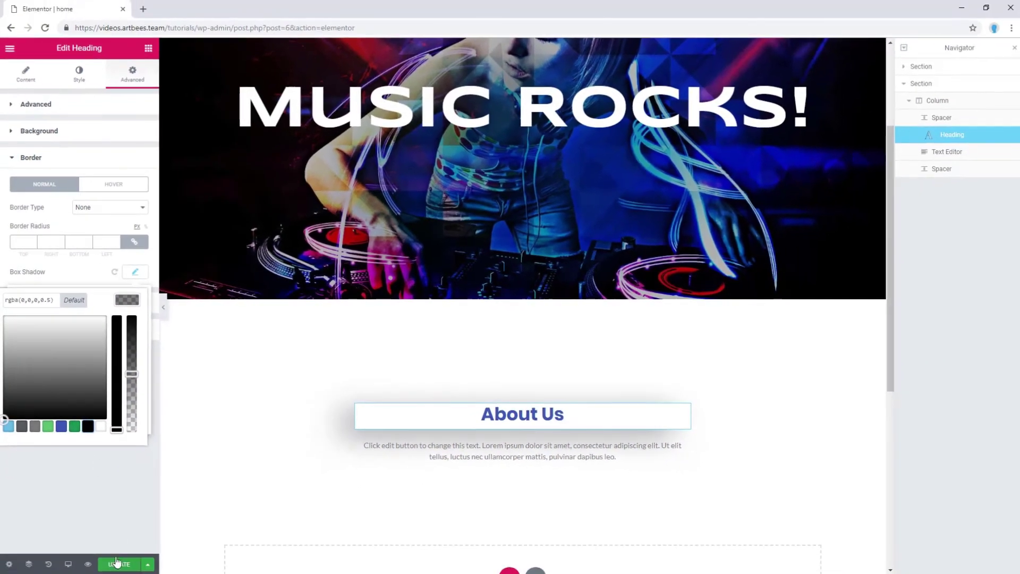
{"action": "left_click", "coordinate": [124, 549]}
{"action": "left_click", "coordinate": [120, 564]}
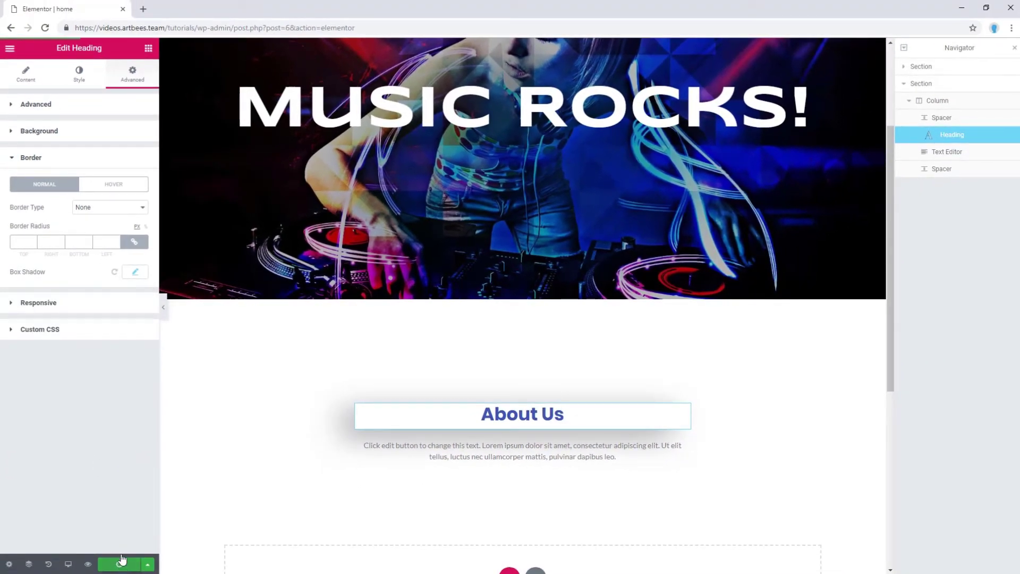